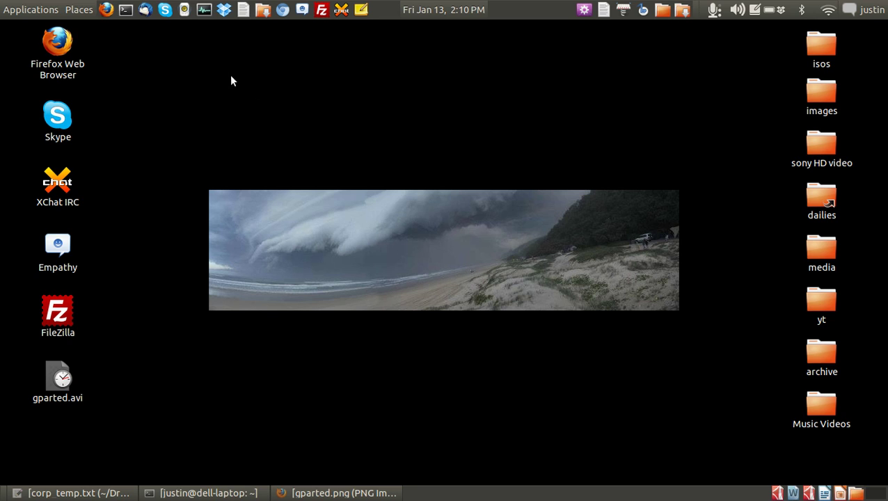
Open a terminal and run sudo apt-get install gparted, entering the account password when asked.
left_click(128, 14)
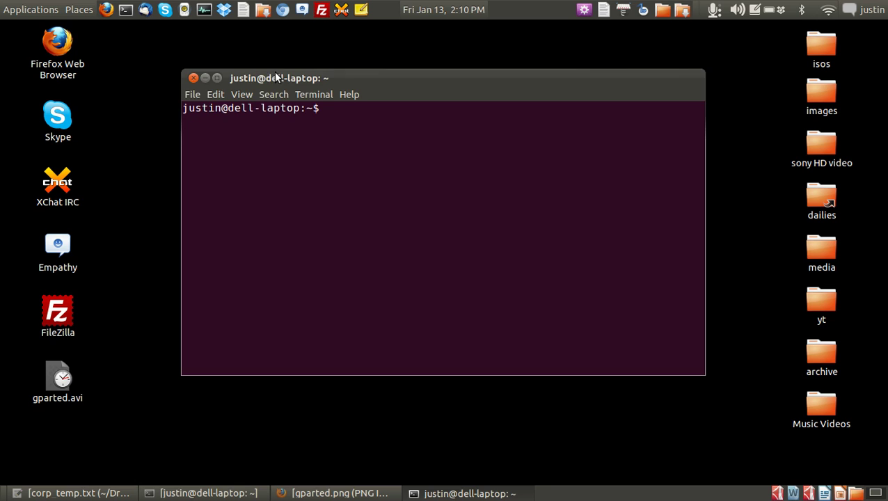
left_click_drag(278, 77, 327, 119)
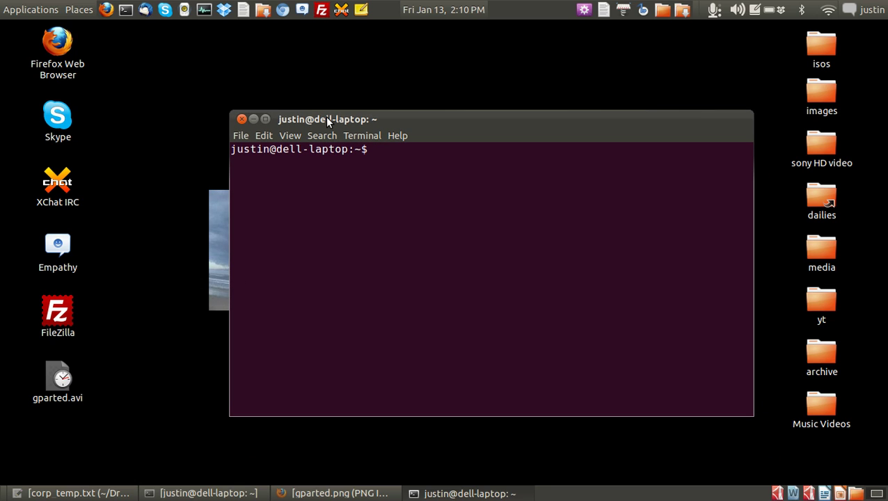
type("sudo apt-get ")
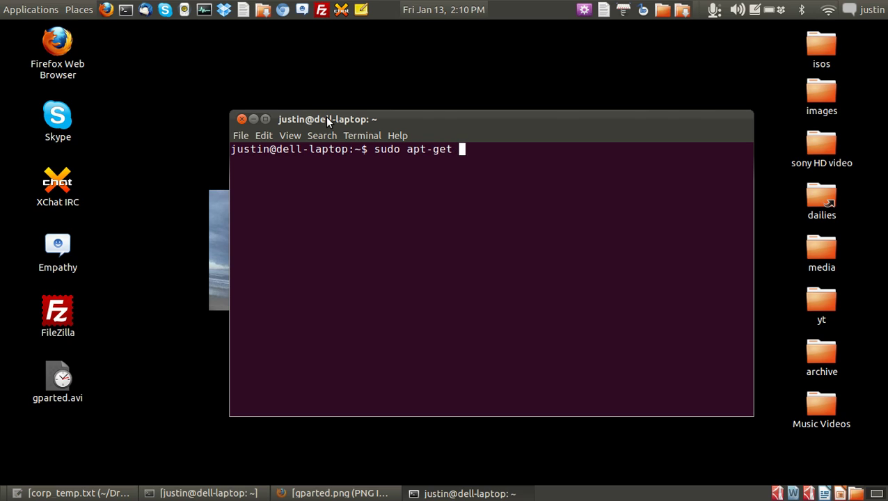
type("instalgparted")
key("ctrl+Left")
type("install")
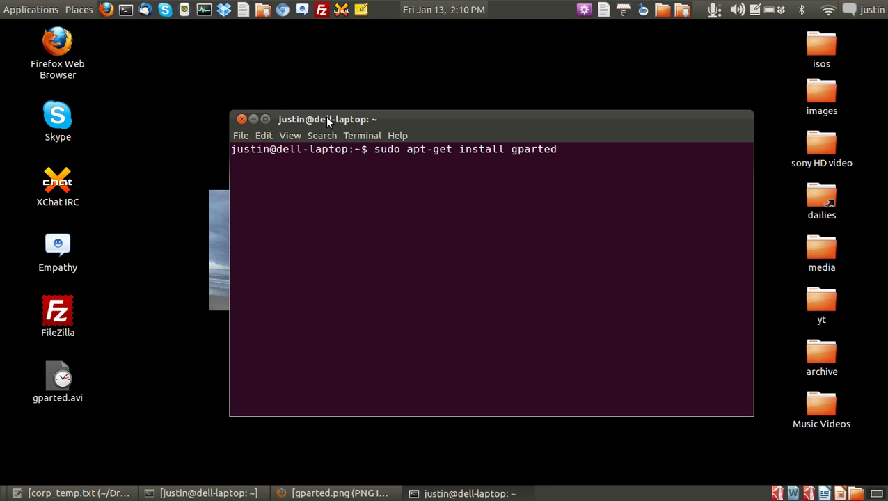
key("Return")
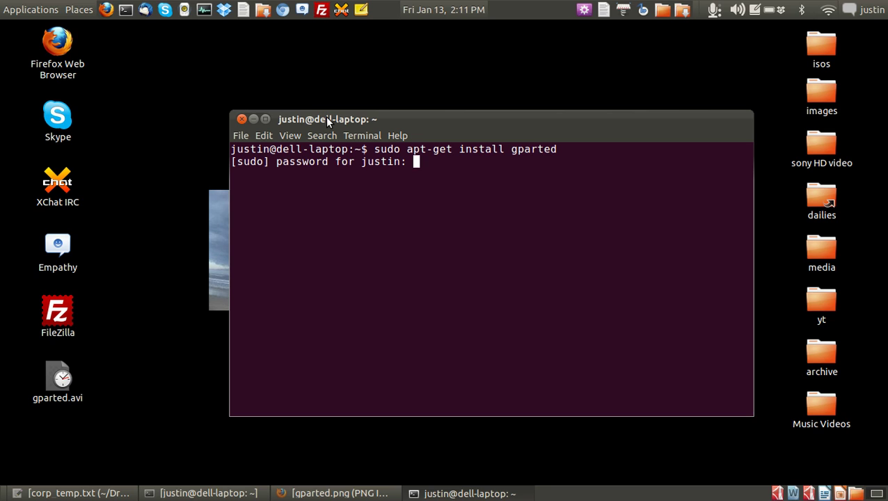
key("Return")
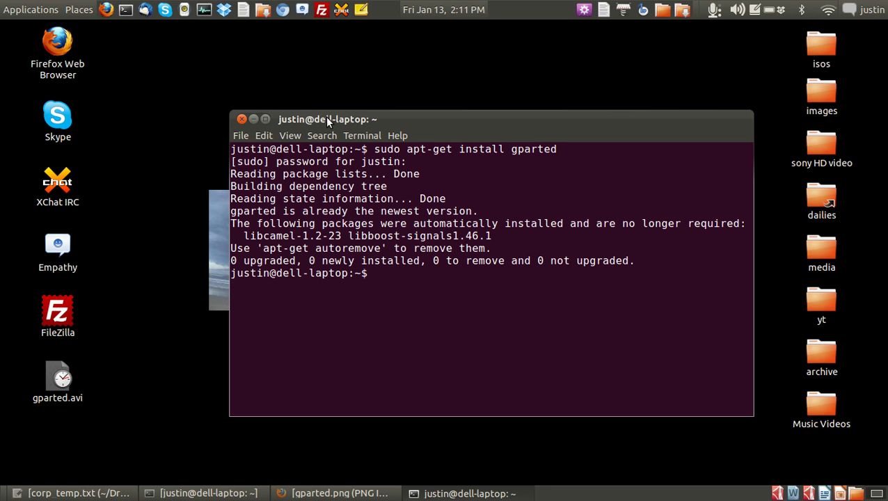
Try to start gparted from the terminal without sudo.
type("gparted")
key("Return")
key("Return")
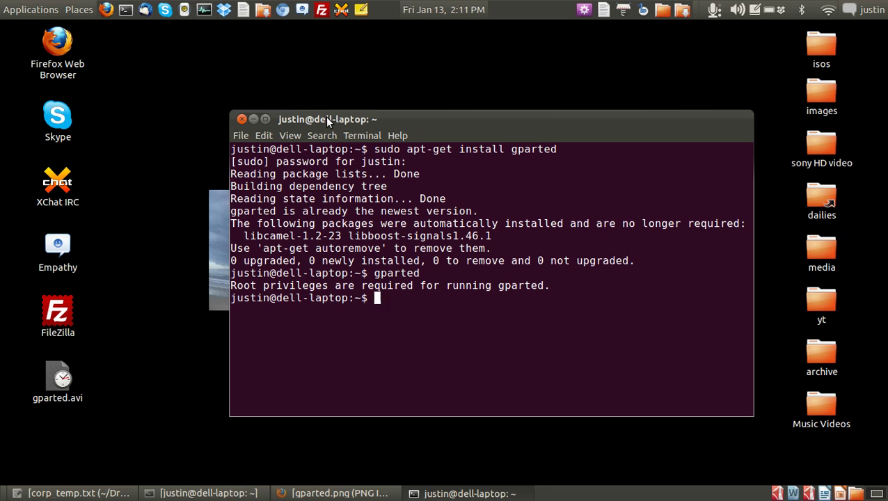
Launch GParted with root privileges by running sudo gparted in the terminal.
type("sudo")
left_click(16, 6)
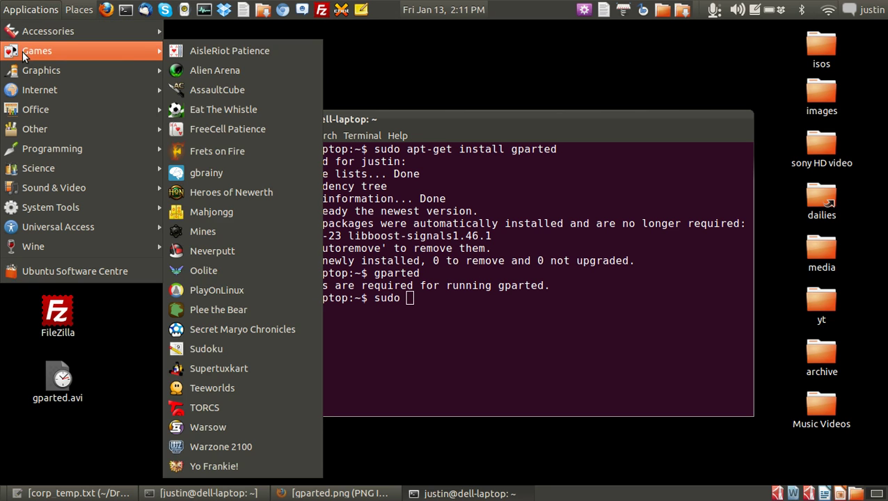
key("Escape")
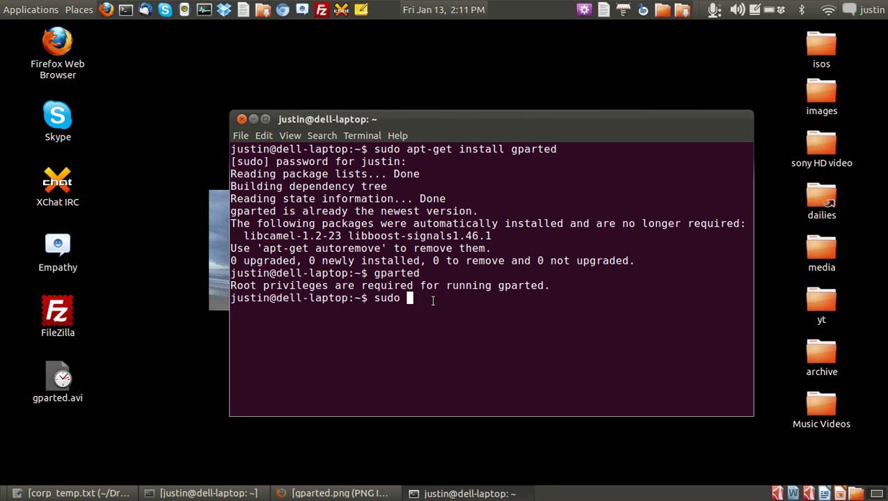
type("gparted")
key("Return")
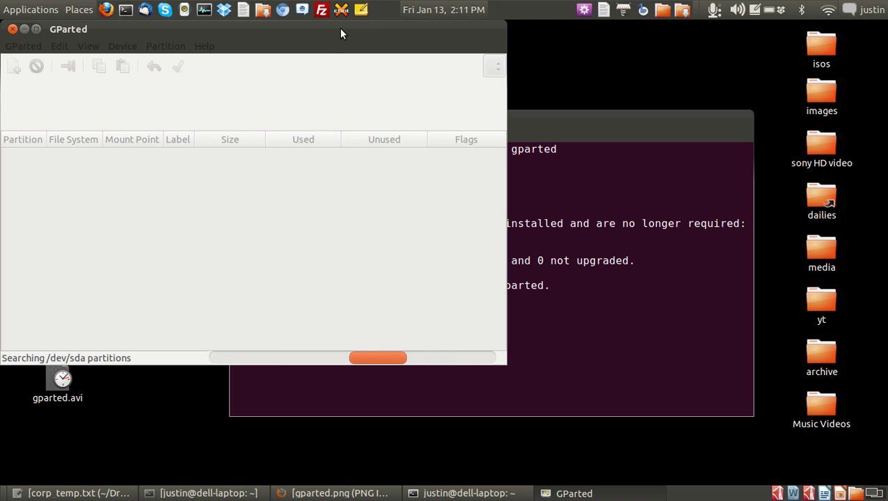
Minimize the terminal window and move the GParted window to the middle of the desktop.
left_click_drag(340, 33, 472, 92)
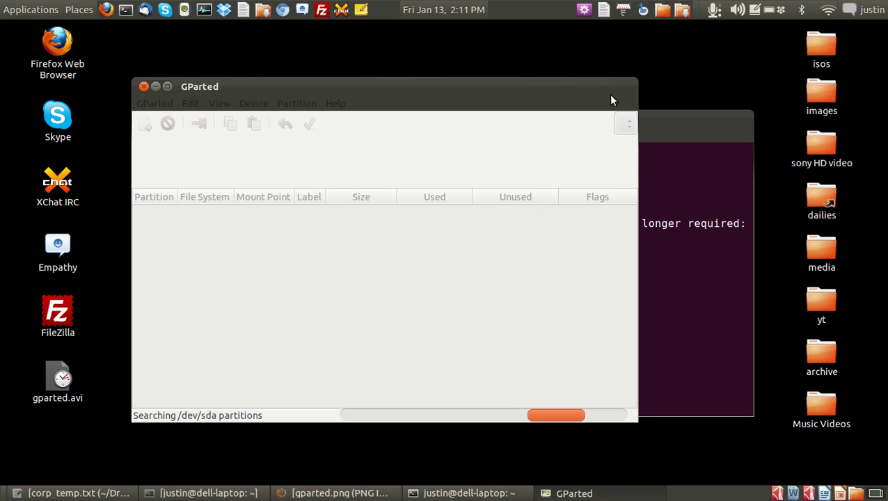
left_click(670, 118)
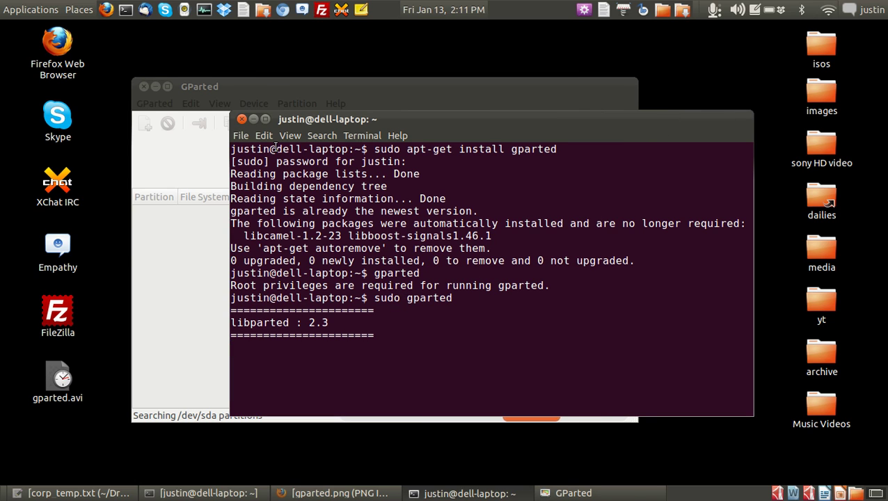
left_click(253, 119)
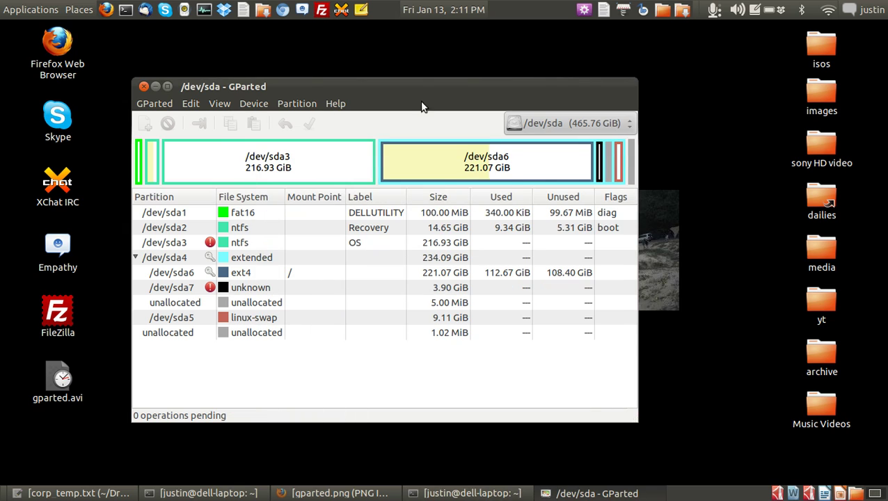
left_click_drag(410, 78, 433, 76)
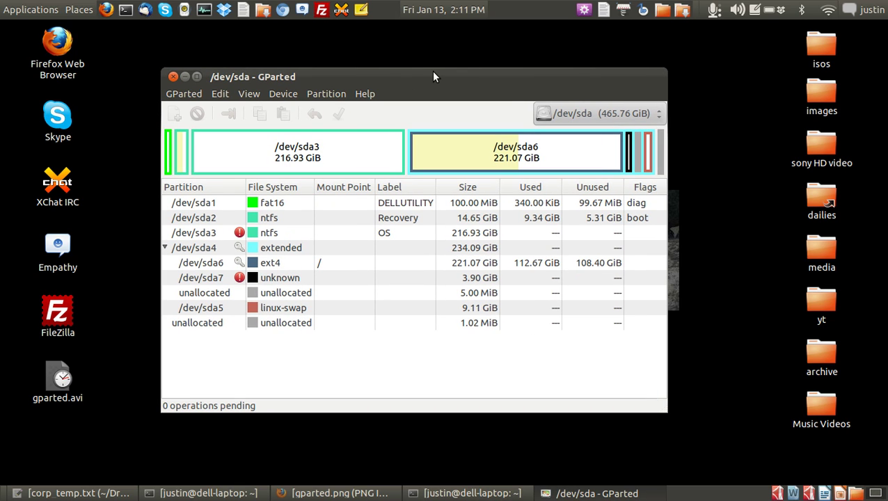
Compare the /dev/sda3 and /dev/sda6 partitions in the disk map and examine the ext4 entry in the partition list.
left_click(354, 152)
left_click(588, 165)
left_click(341, 155)
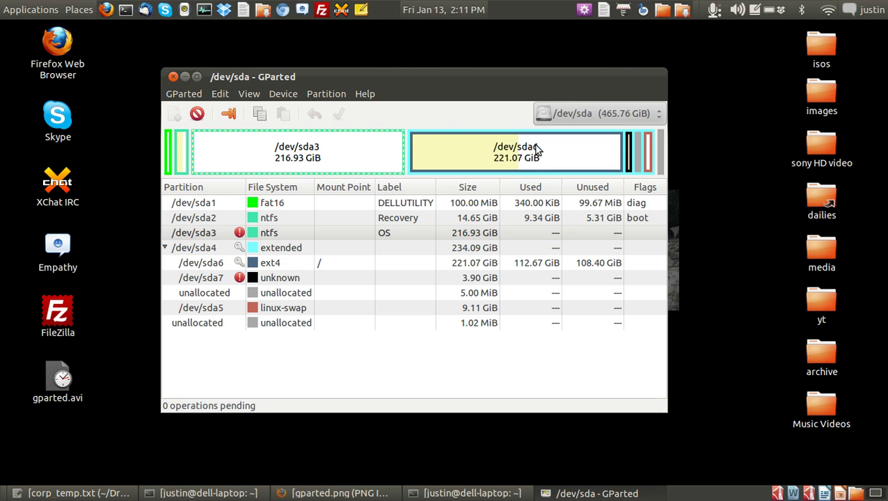
left_click(562, 150)
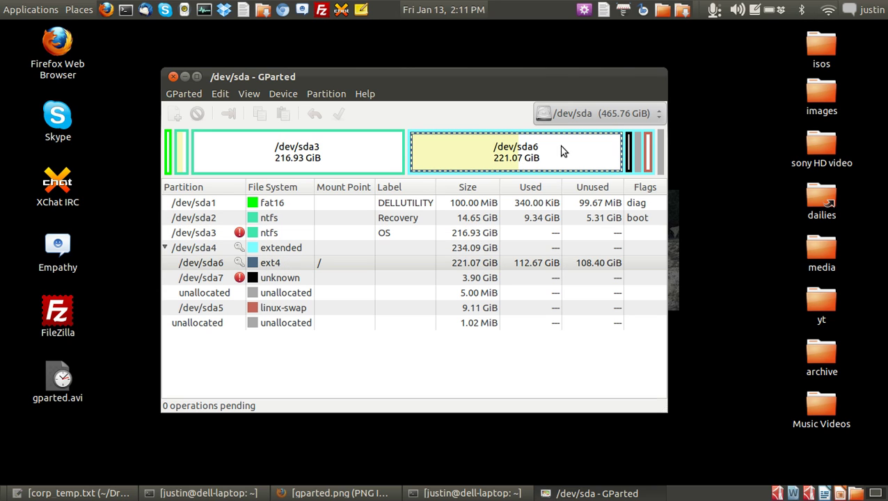
left_click(327, 151)
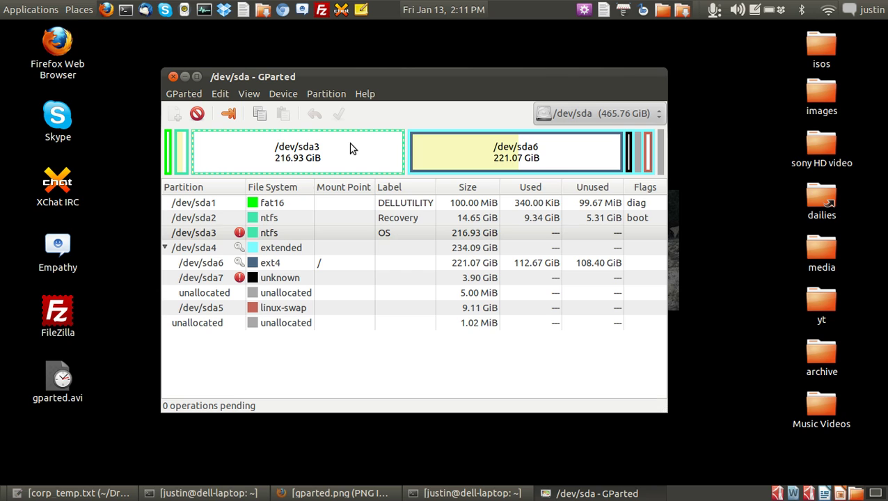
left_click(560, 165)
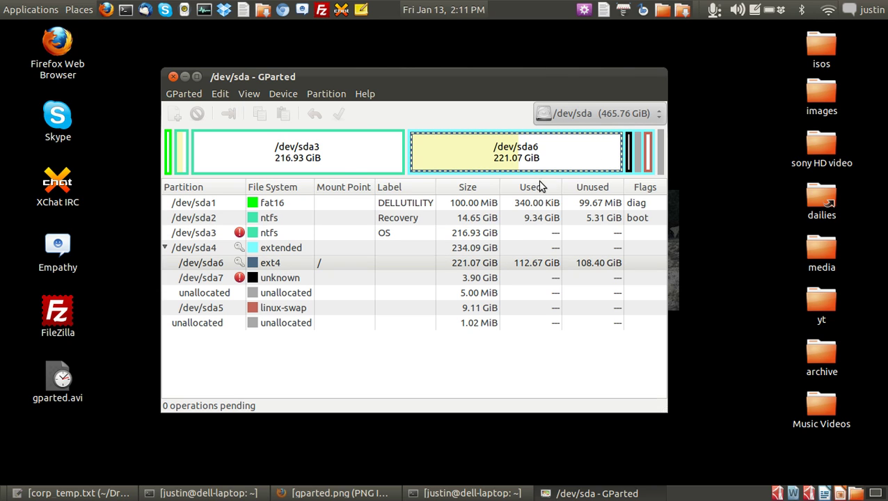
left_click(339, 170)
left_click(555, 163)
left_click(332, 143)
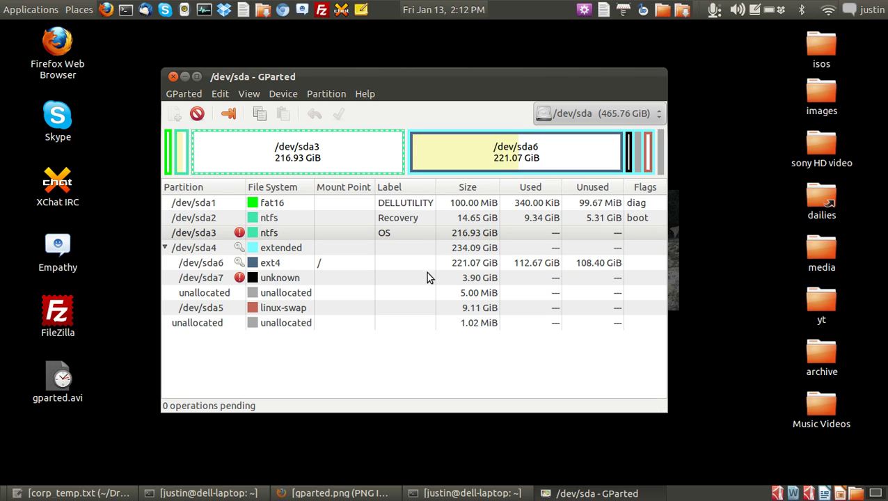
left_click(515, 147)
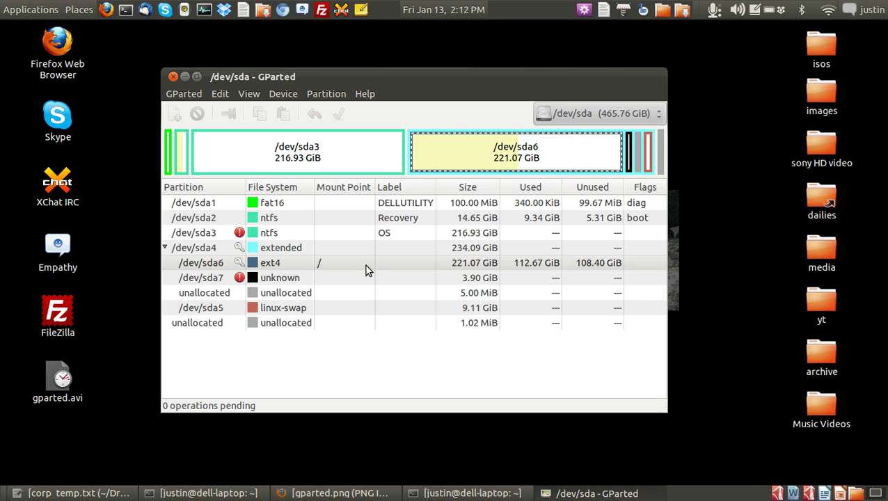
left_click(331, 262)
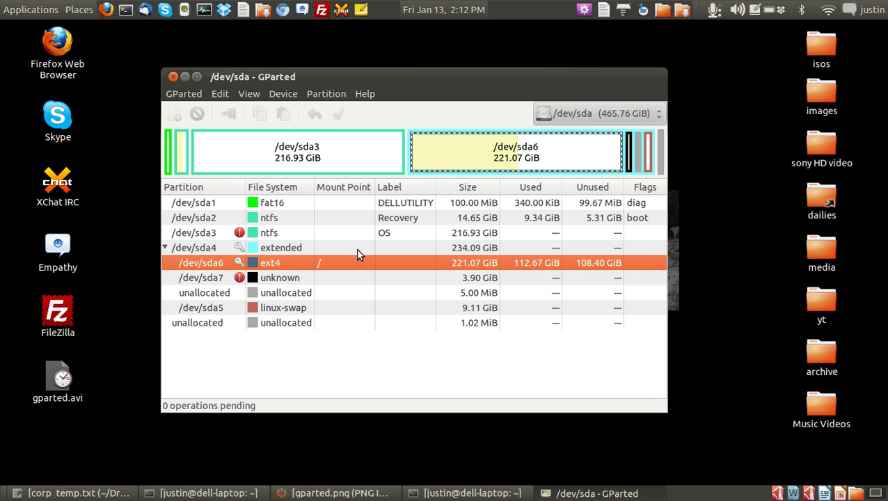
Switch to Firefox and review the gparted.png screenshot and the GParted Downloads page.
left_click(323, 493)
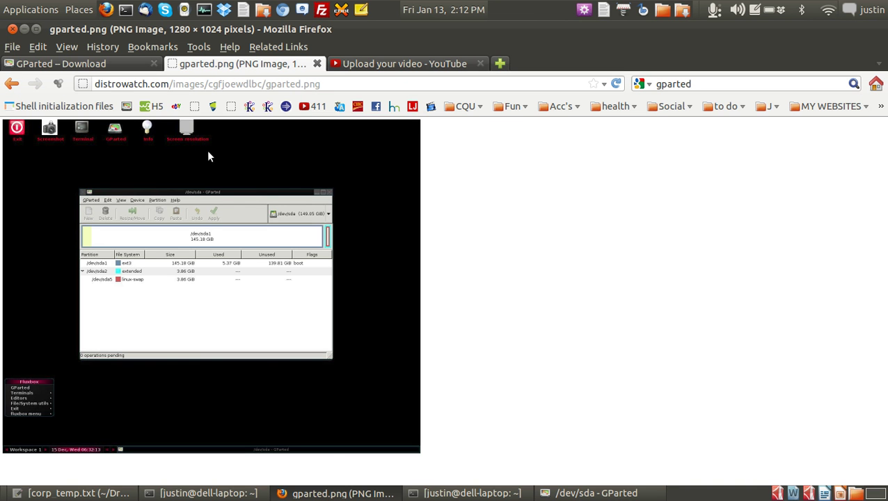
left_click(109, 65)
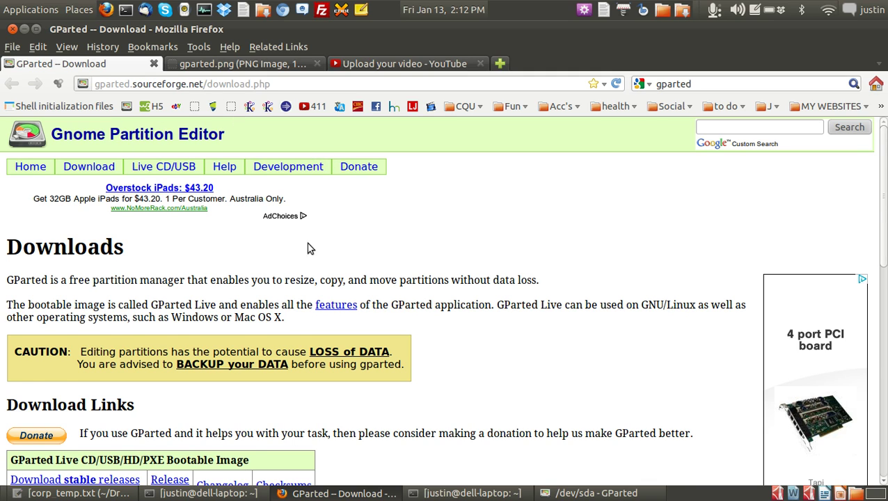
scroll(309, 247, "down", 2)
scroll(308, 247, "up", 1)
scroll(308, 247, "up", 1)
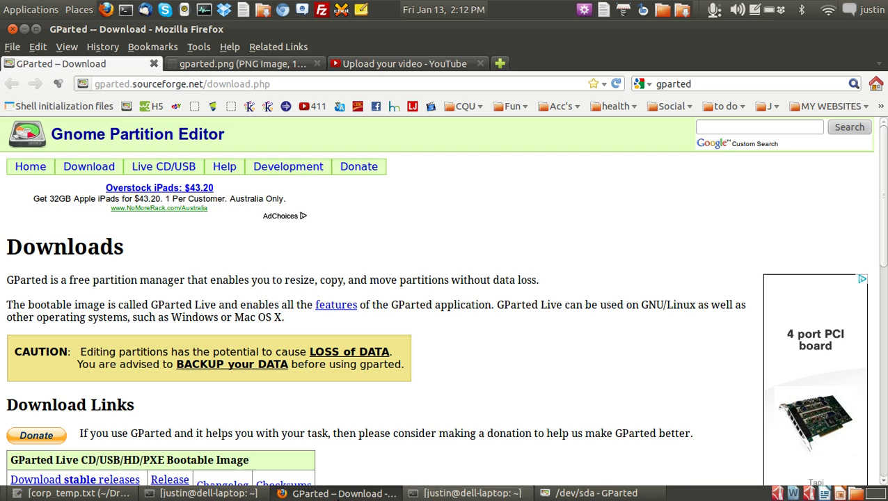
Switch back to GParted and examine the operations offered for the /dev/sda6 partition.
left_click(591, 493)
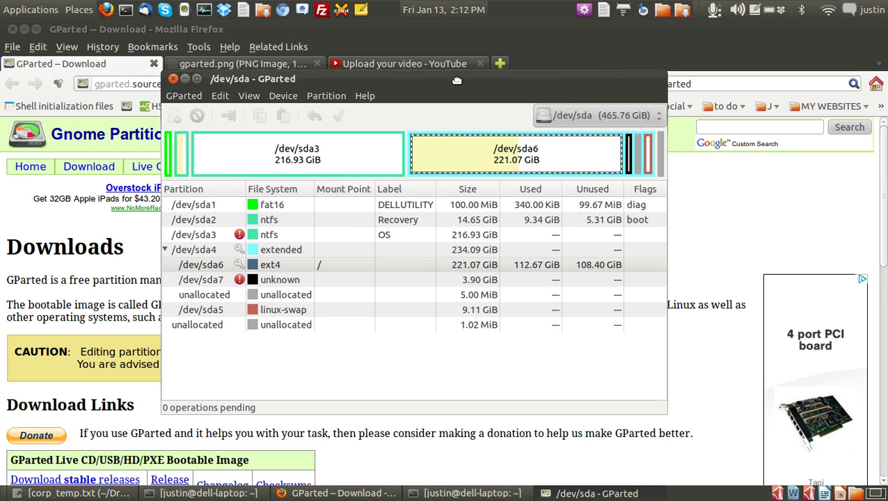
left_click_drag(456, 81, 469, 89)
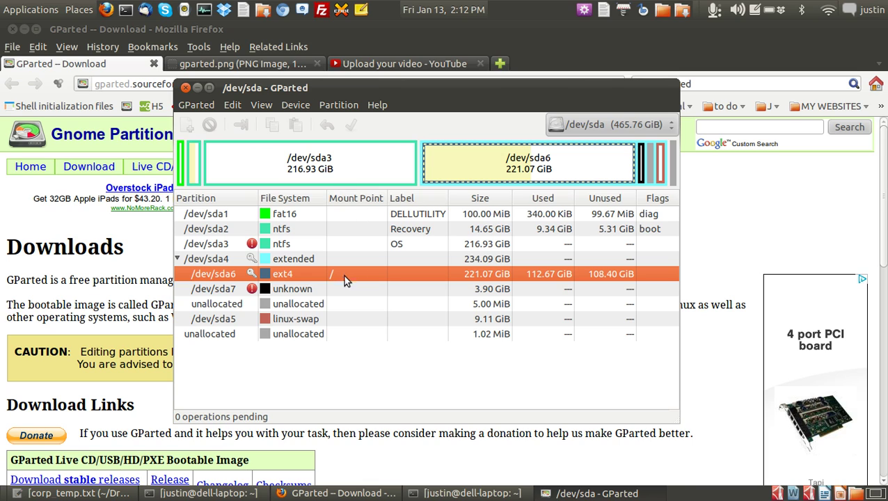
right_click(533, 158)
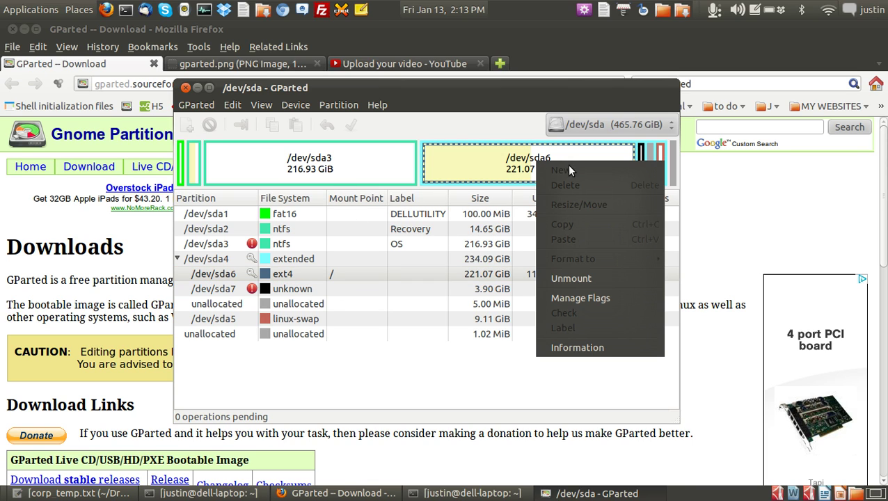
Inspect the Resize/Move settings for the /dev/sda3 partition and close them without making changes.
left_click(341, 159)
left_click(337, 161)
right_click(337, 162)
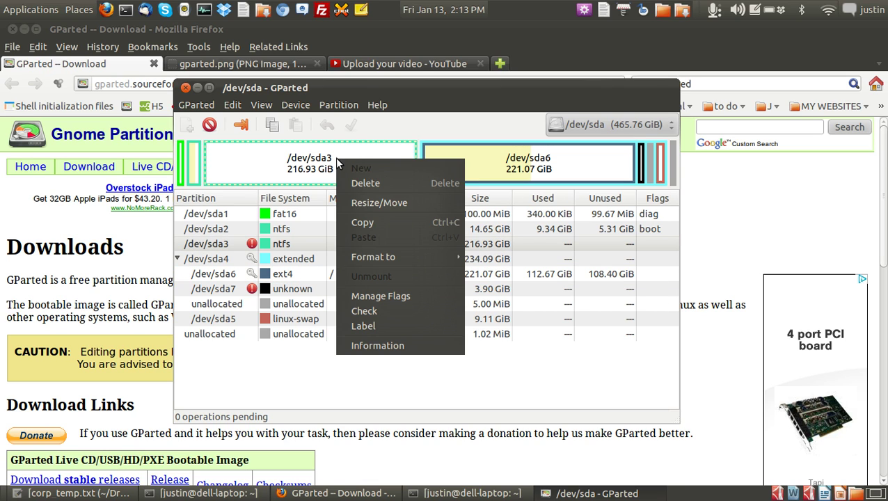
left_click(388, 202)
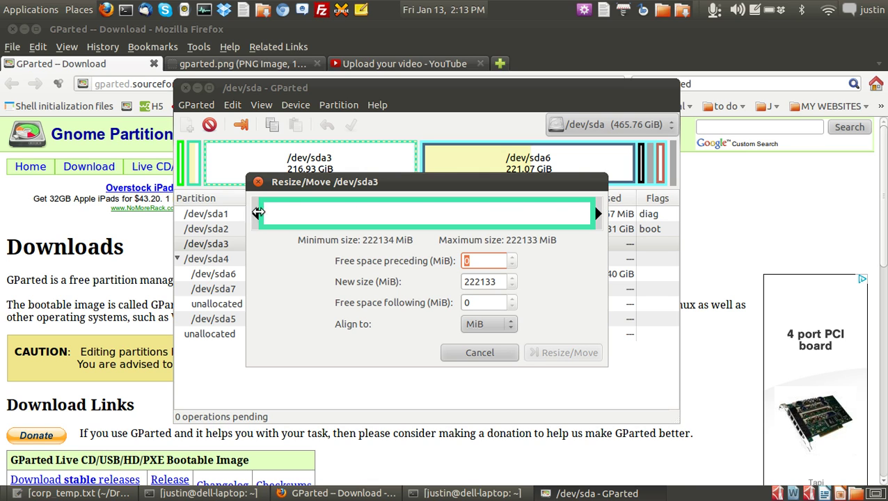
left_click(472, 352)
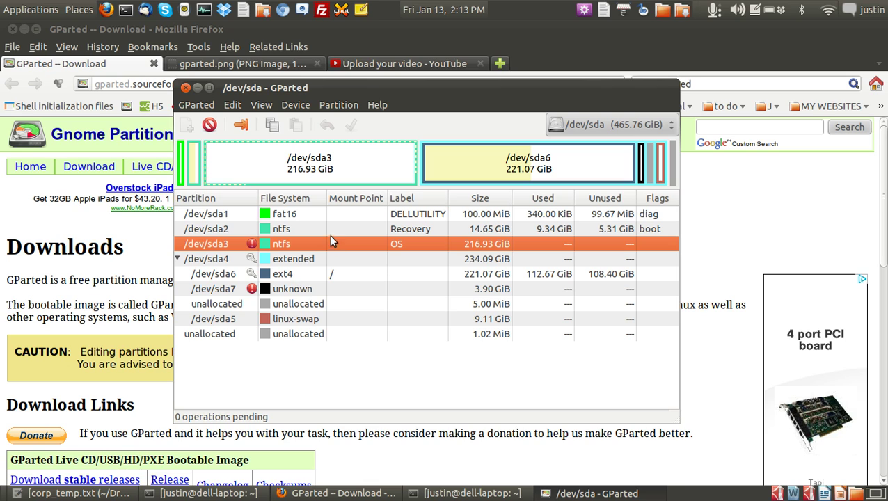
Examine the individual partitions on the disk, including the fat16, ntfs, extended, ext4 and unknown ones.
left_click(289, 212)
left_click(289, 229)
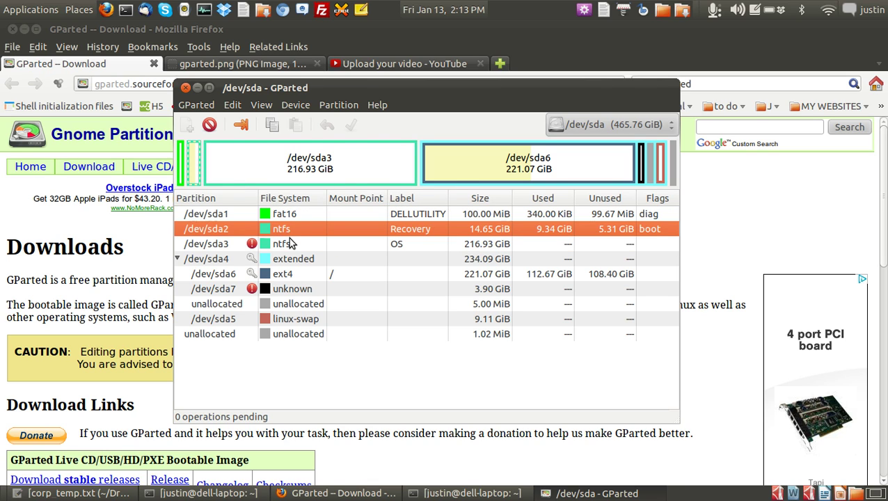
left_click(288, 243)
left_click(292, 259)
left_click(292, 232)
left_click(290, 245)
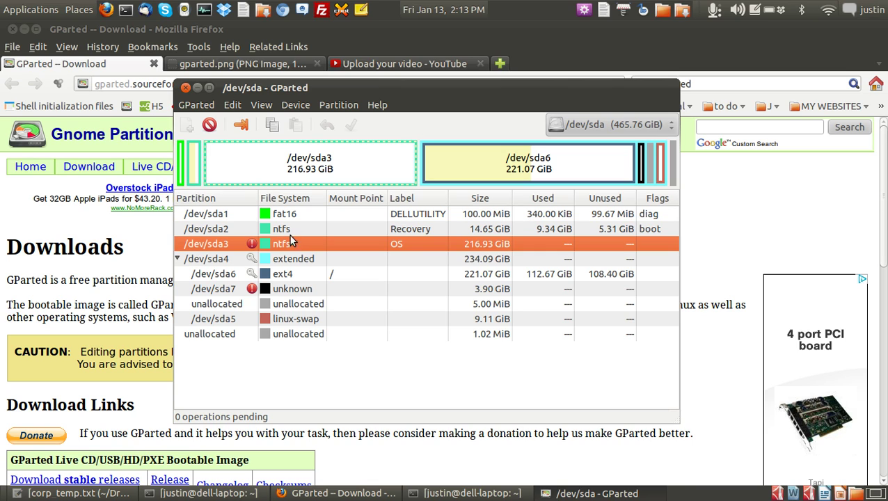
left_click(292, 217)
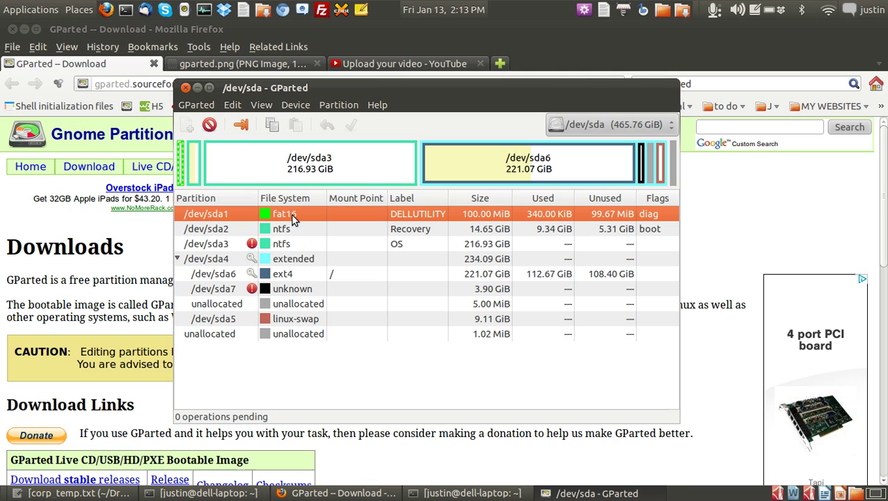
left_click(283, 275)
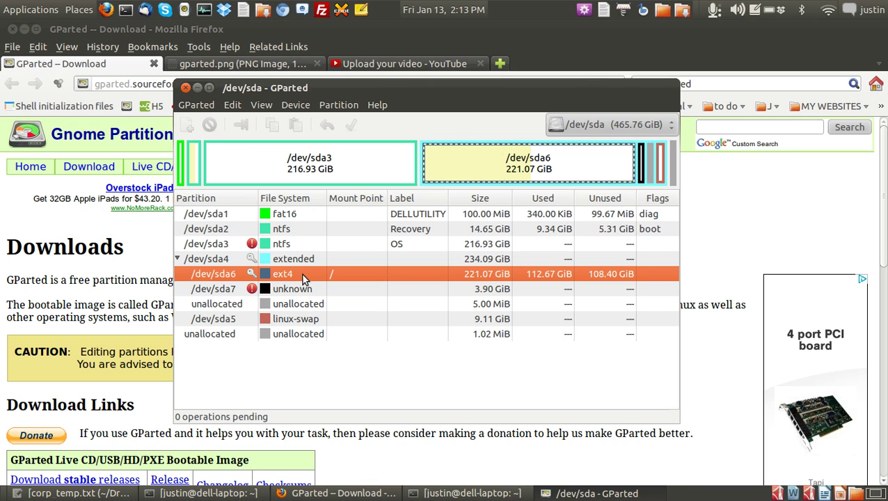
left_click(641, 166)
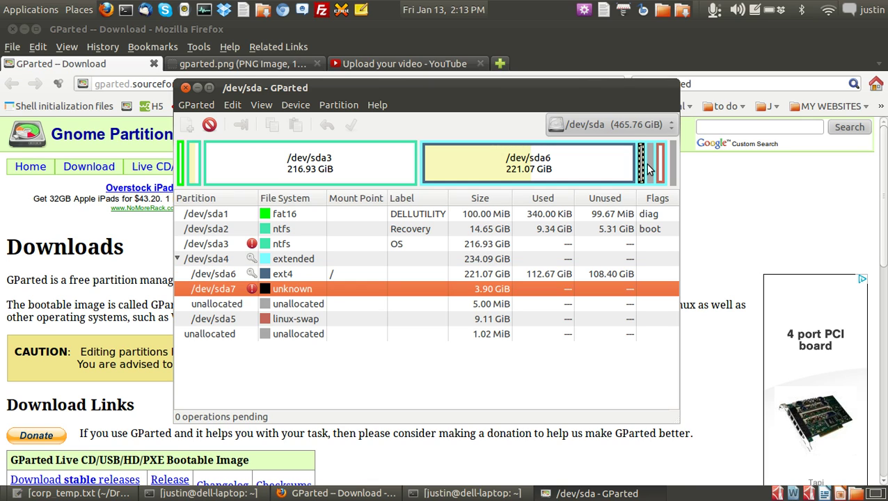
Examine the unallocated space beside /dev/sda7 and the /dev/sda5 linux-swap partition on the disk map.
left_click(652, 164)
left_click(659, 165)
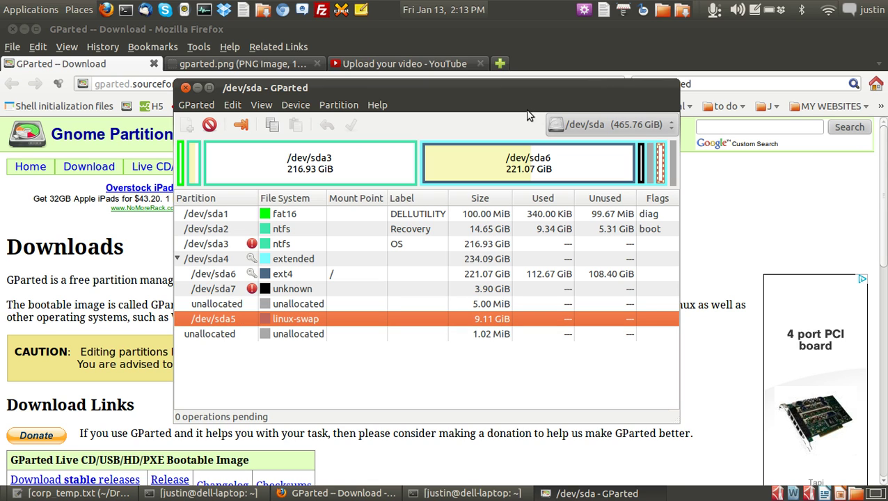
left_click_drag(402, 91, 420, 109)
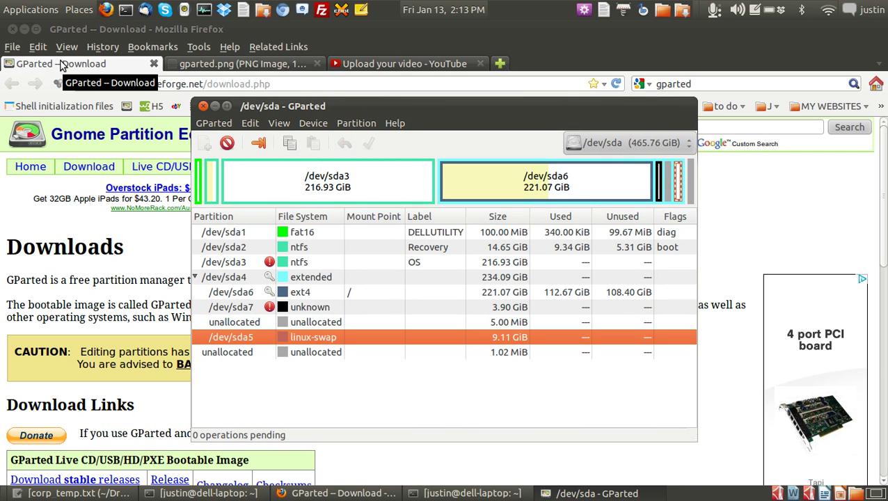
Switch to Firefox and review the GParted live desktop in the gparted.png screenshot, including its partition list.
left_click(216, 68)
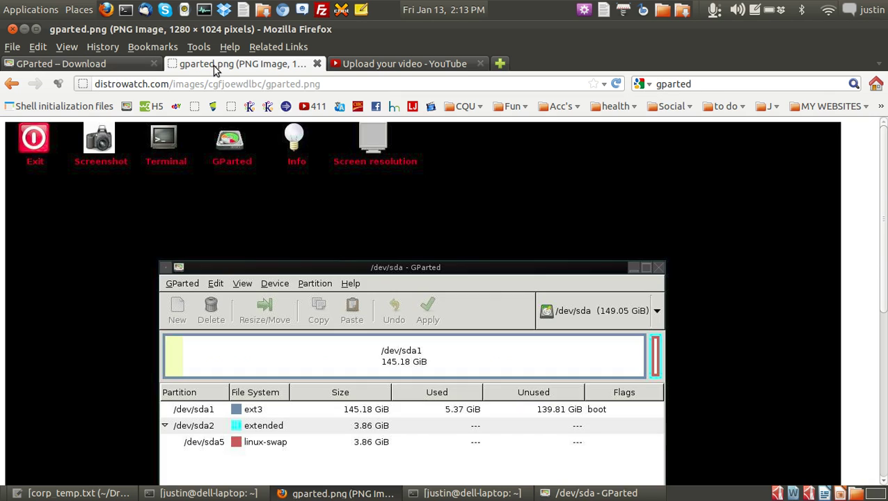
scroll(491, 264, "down", 4)
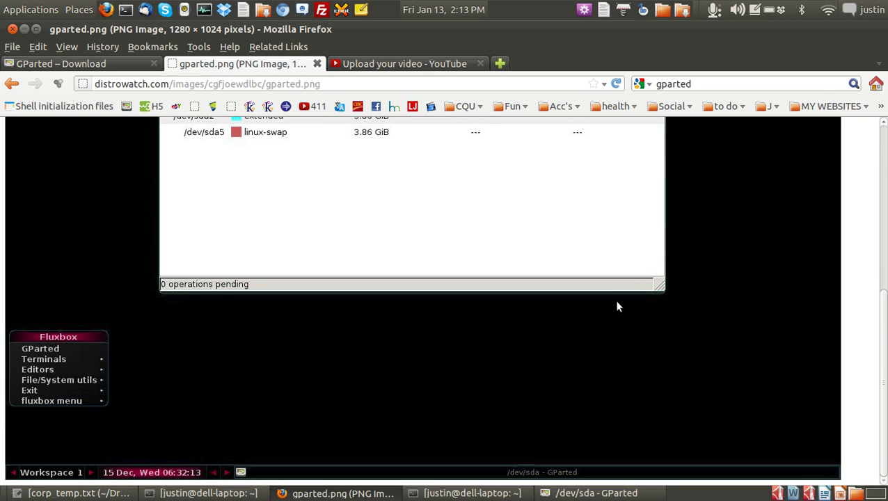
scroll(606, 355, "up", 8)
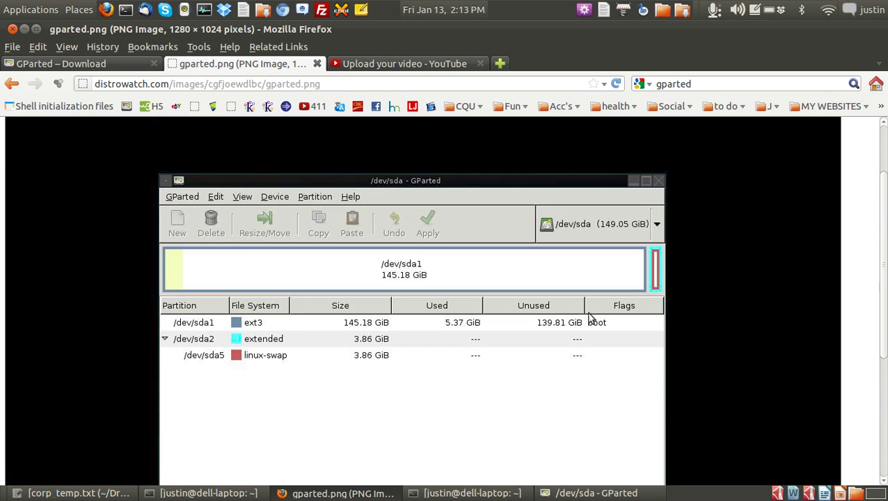
scroll(754, 274, "down", 1)
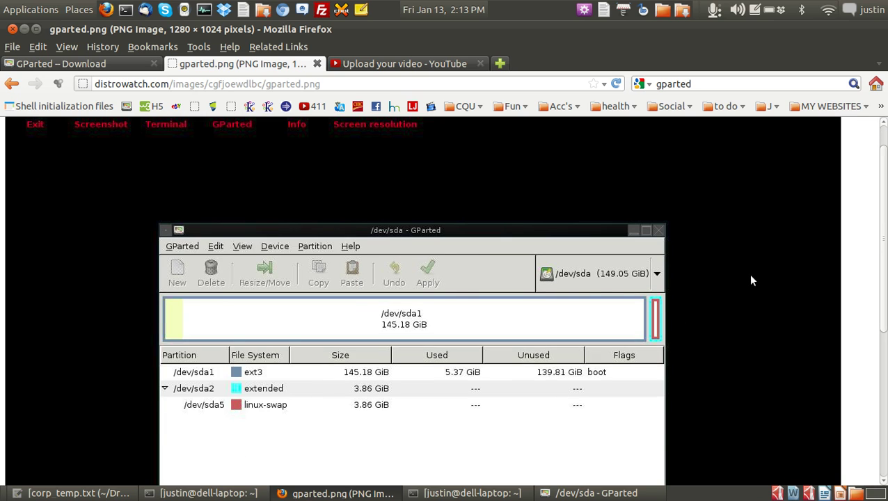
scroll(748, 274, "up", 1)
scroll(582, 324, "down", 1)
left_click_drag(884, 237, 873, 273)
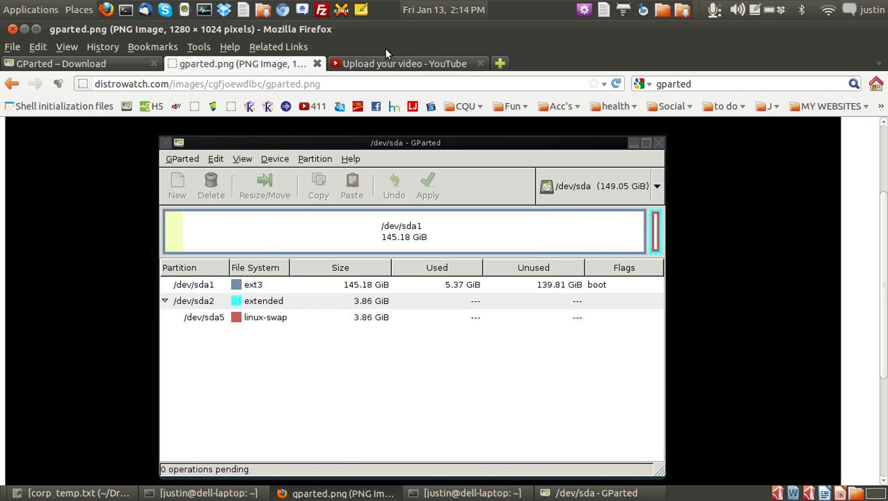
Minimize Firefox and reposition the GParted window on the desktop.
left_click(25, 29)
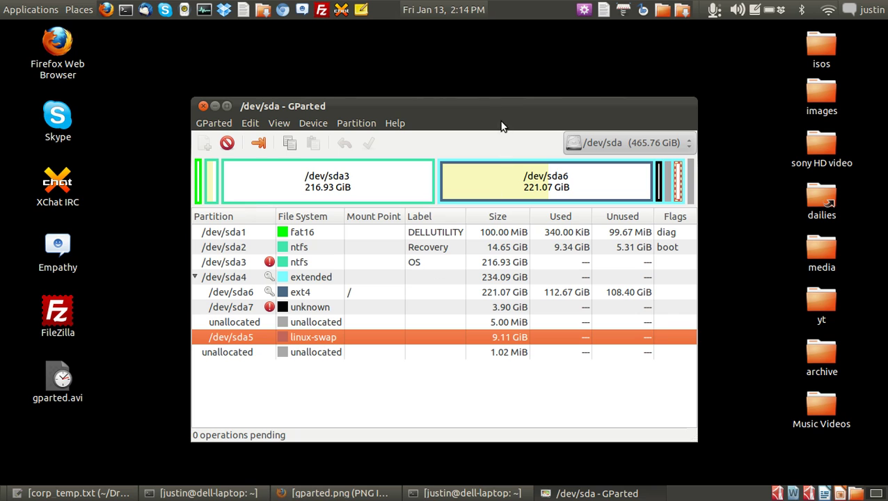
left_click_drag(496, 105, 471, 97)
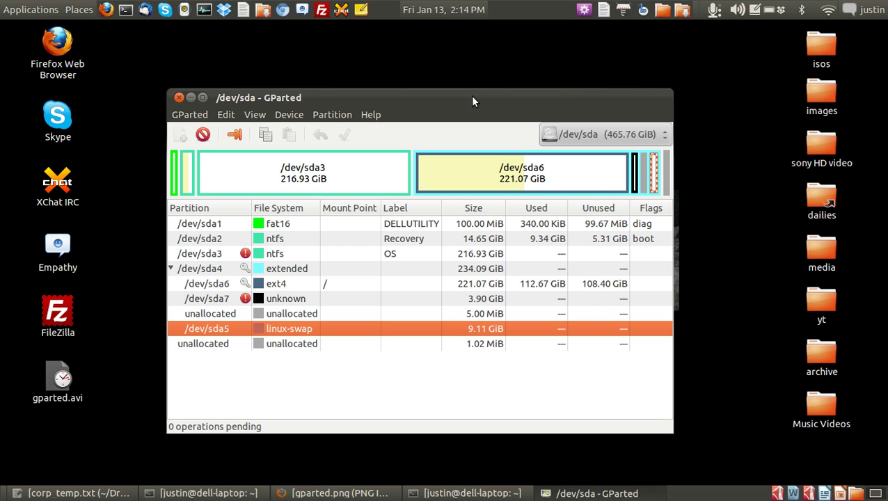
left_click_drag(466, 98, 470, 98)
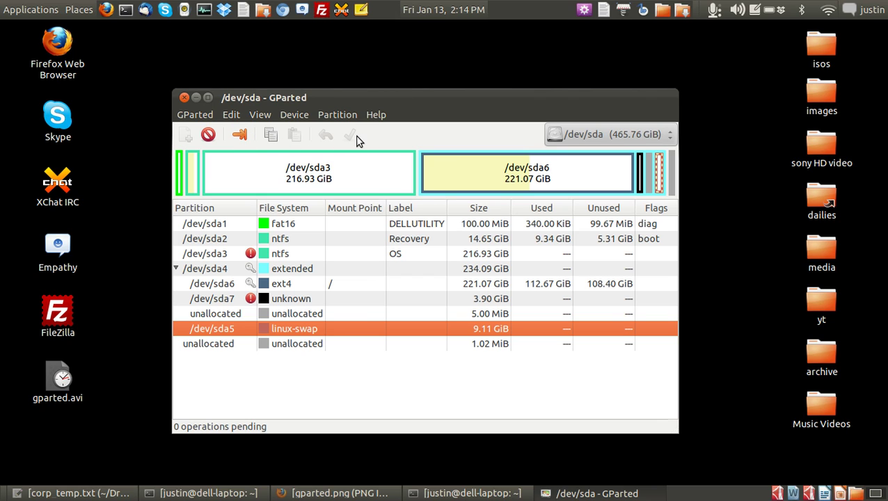
left_click(211, 494)
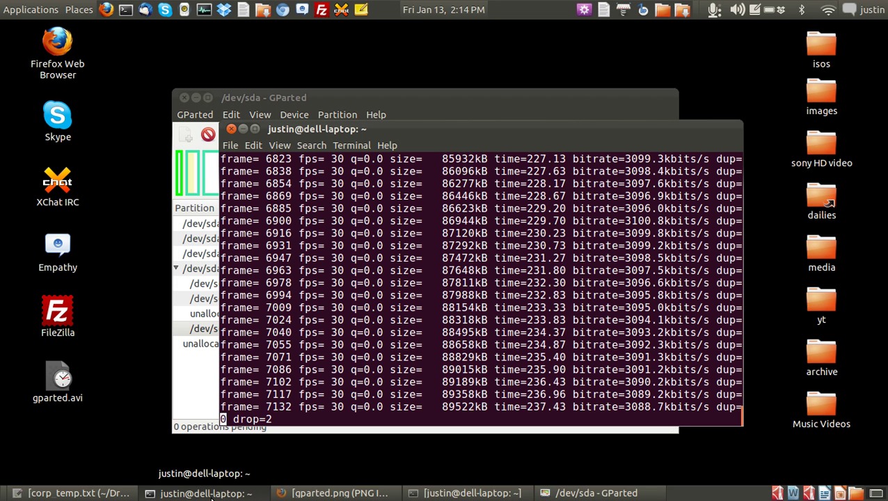